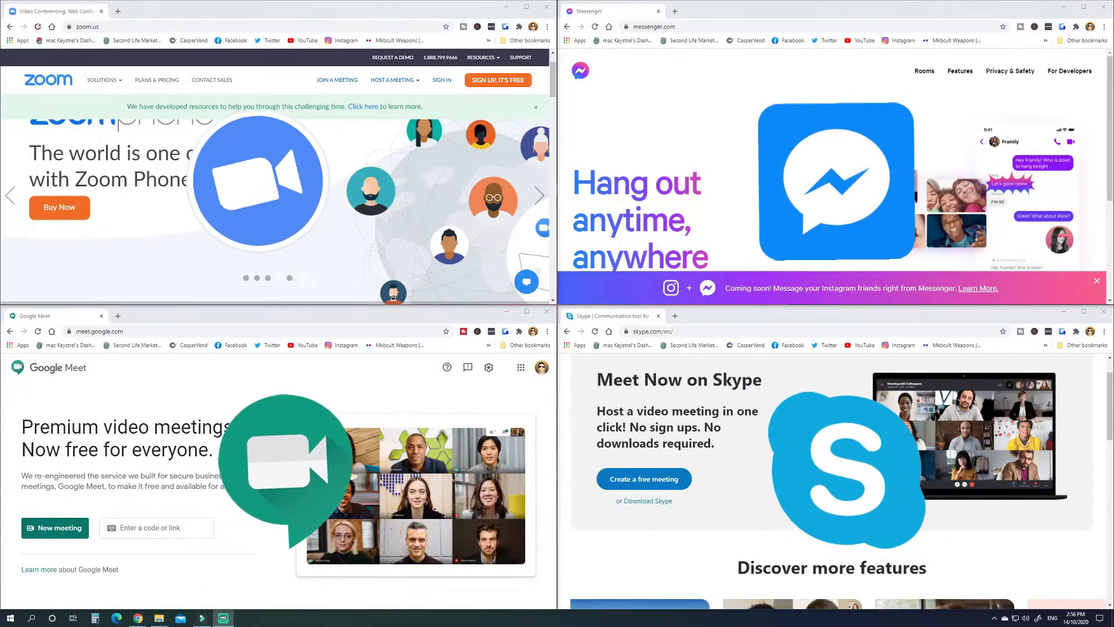
Go to obsproject.com in Chrome and download the OBS Studio 26.0.2 installer for Windows
scroll(706, 506, down, 2)
scroll(896, 414, up, 3)
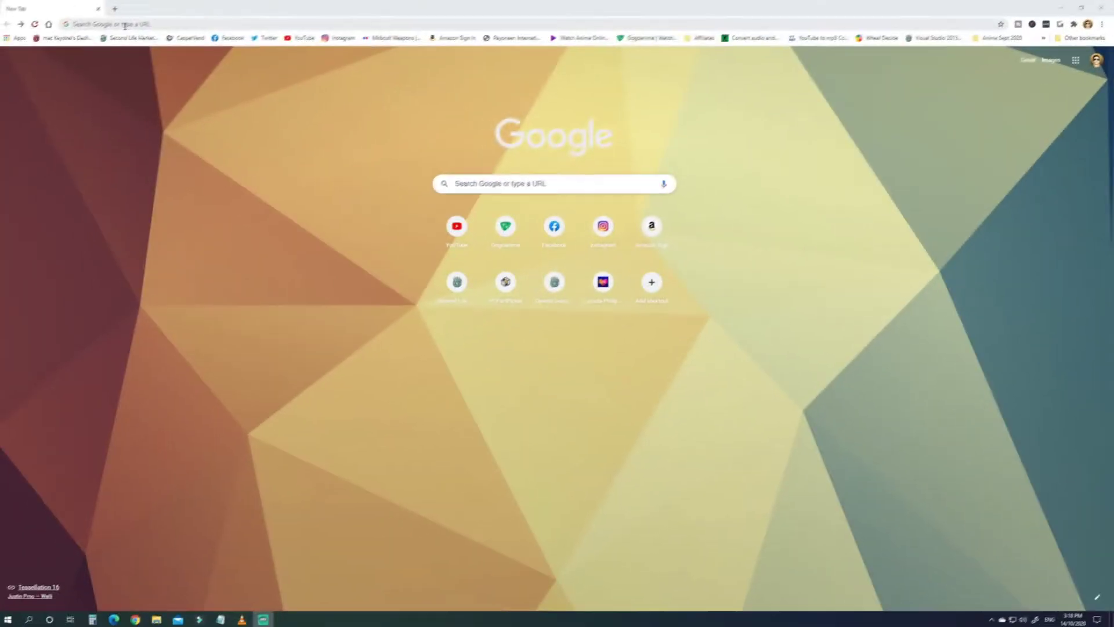
click(125, 24)
text(ob)
key(Return)
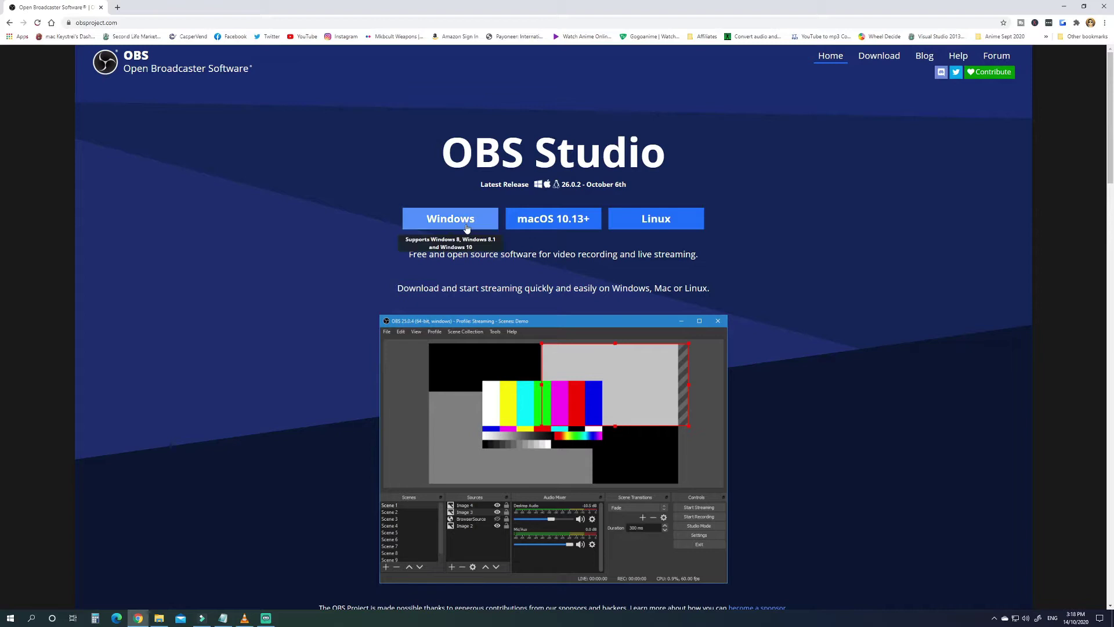
click(466, 225)
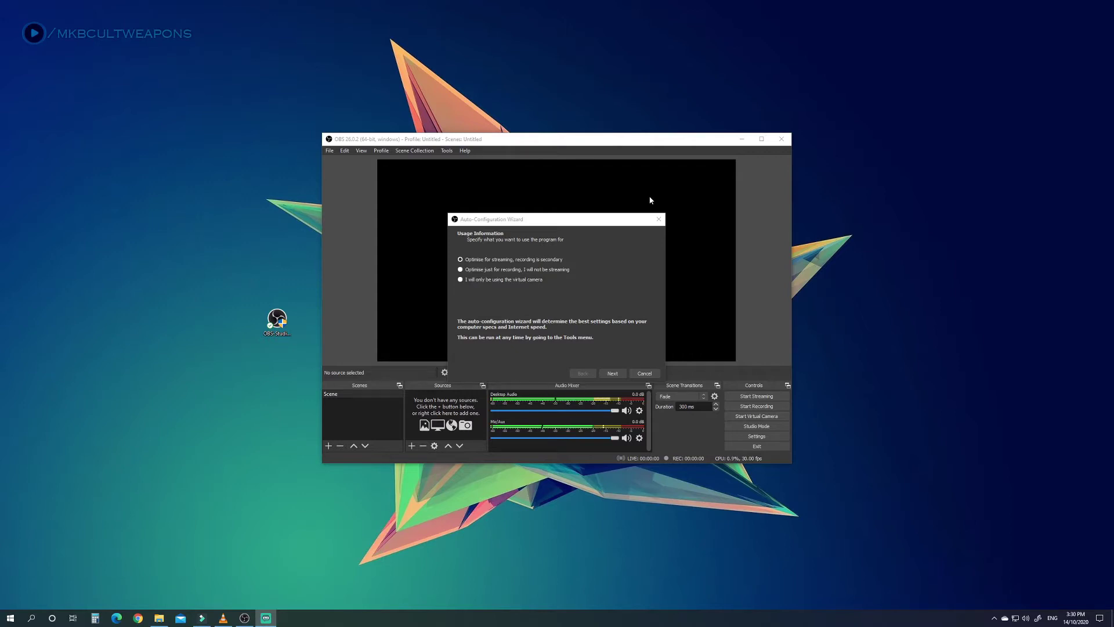
Finish the Auto-Configuration Wizard for virtual camera only, applying 1920x1080 at 30 FPS
drag(528, 221, 534, 186)
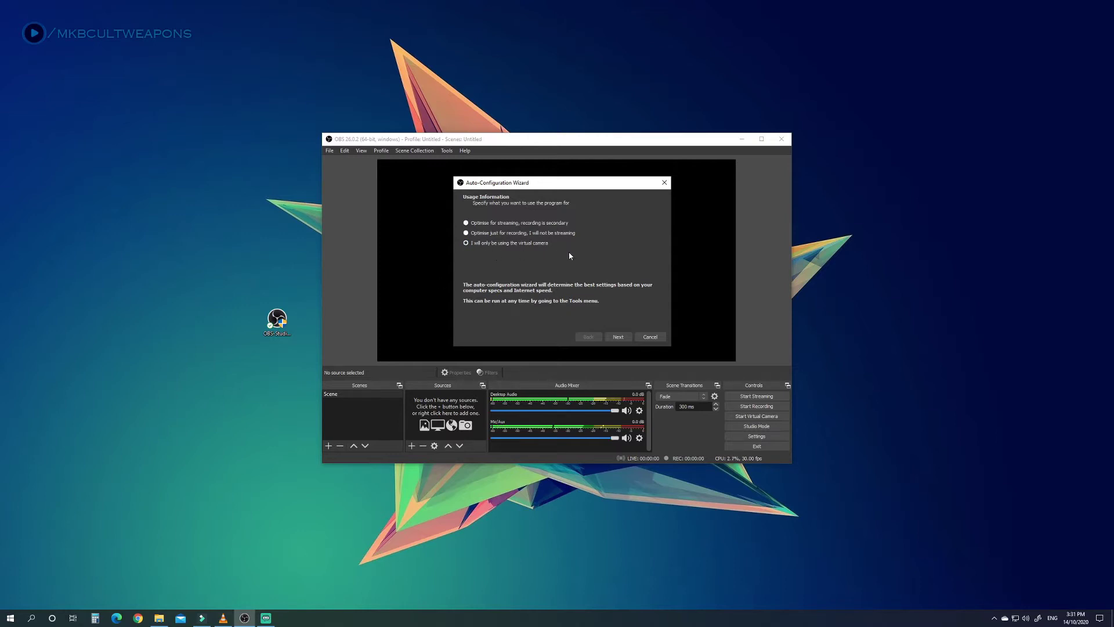
mouse_move(540, 193)
mouse_down()
mouse_move(595, 241)
mouse_move(460, 226)
mouse_move(525, 216)
mouse_move(534, 183)
mouse_up()
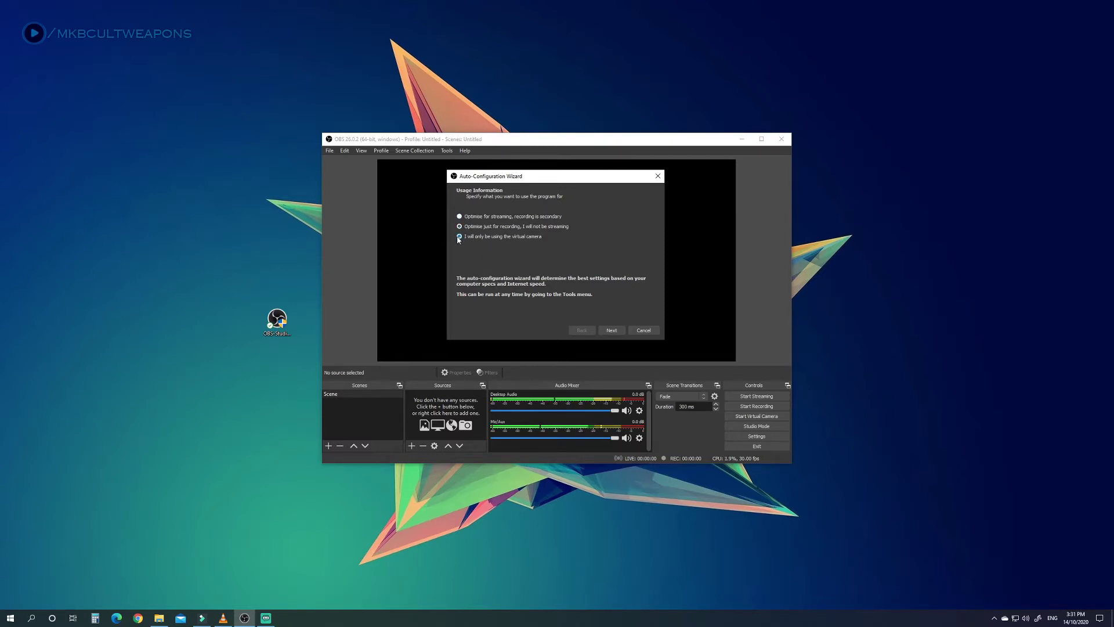
click(620, 333)
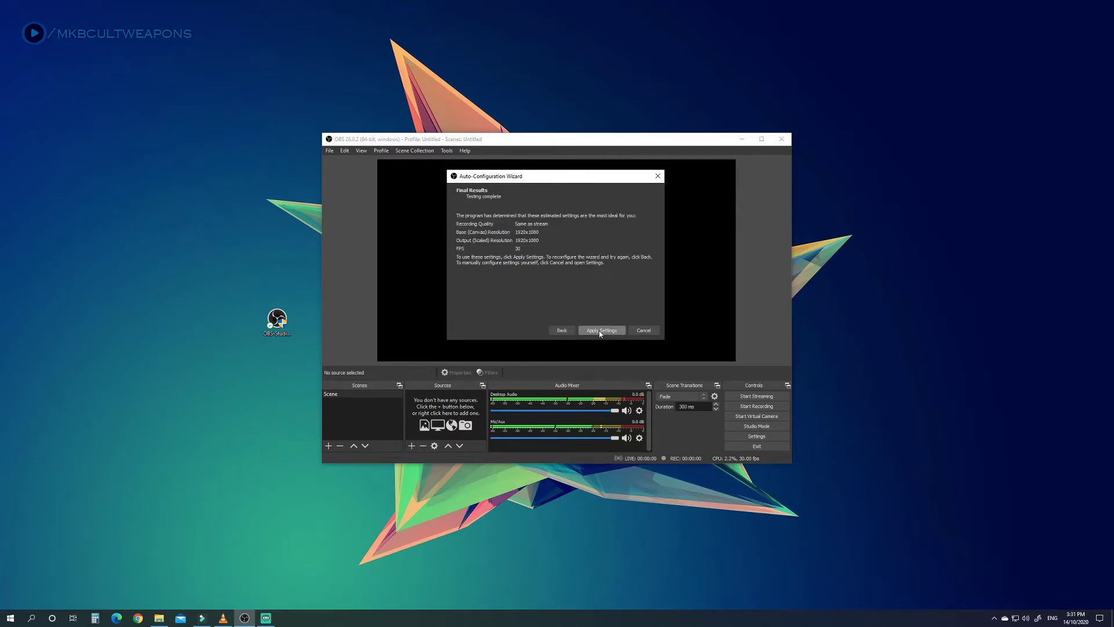
click(600, 330)
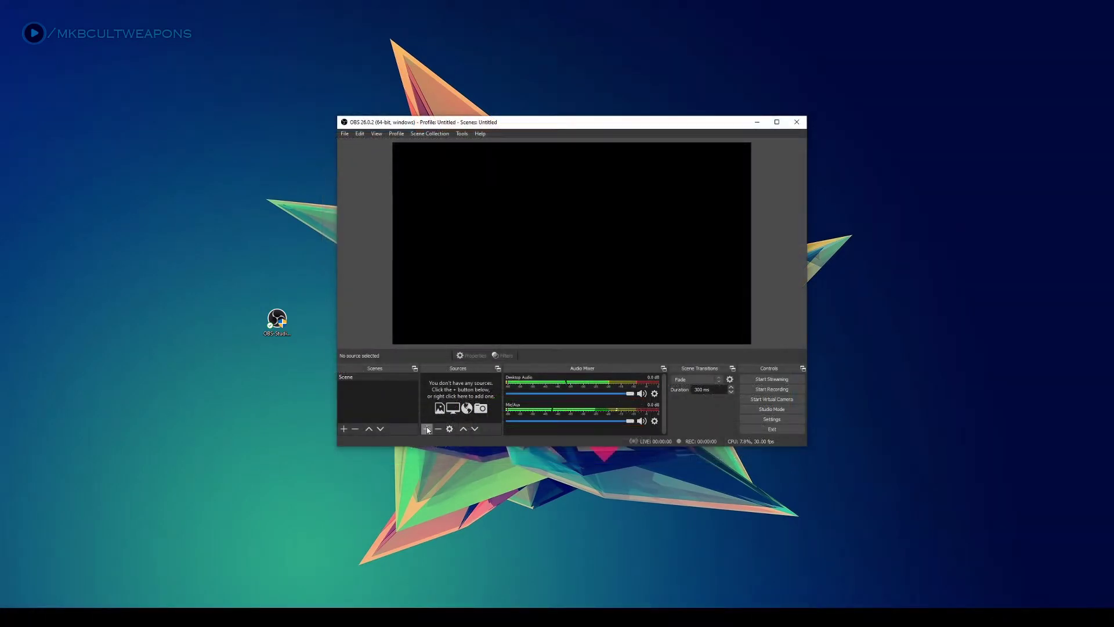
Add a Video Capture Device source using the c922 Pro Stream Webcam
click(427, 429)
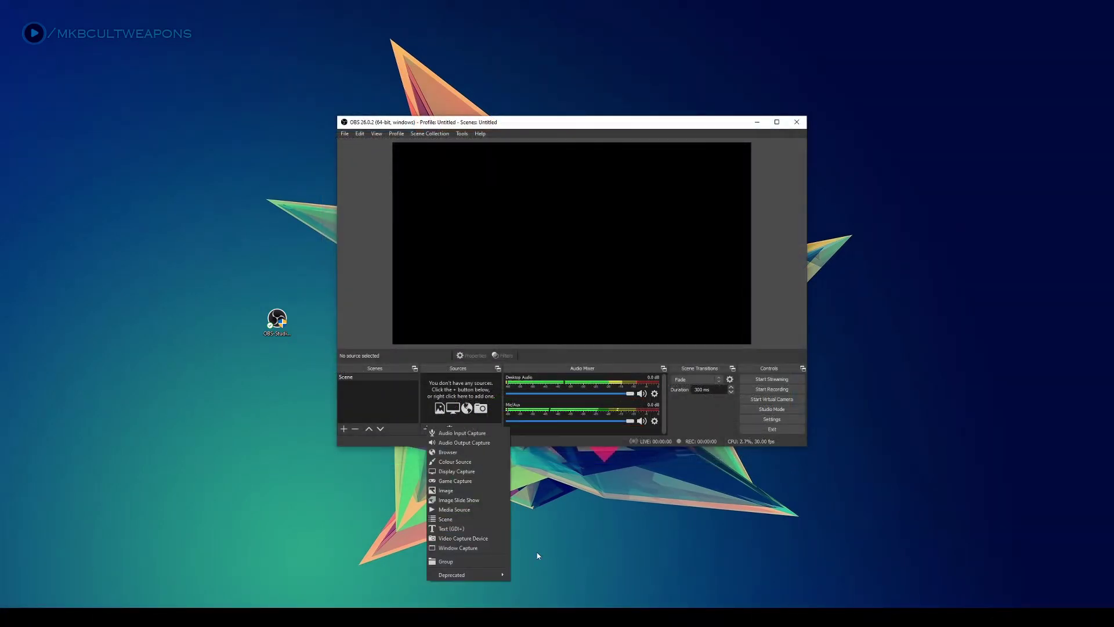
click(475, 542)
click(596, 346)
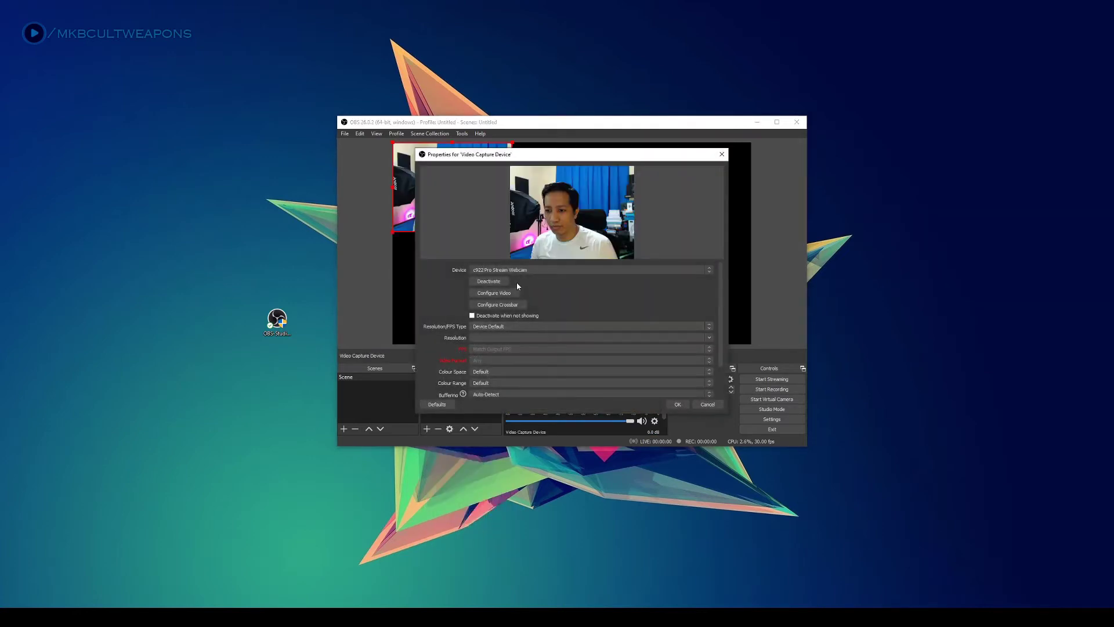
click(516, 273)
click(517, 274)
Set the webcam source to a Custom 1920x1080 resolution and confirm its properties
click(481, 327)
click(628, 346)
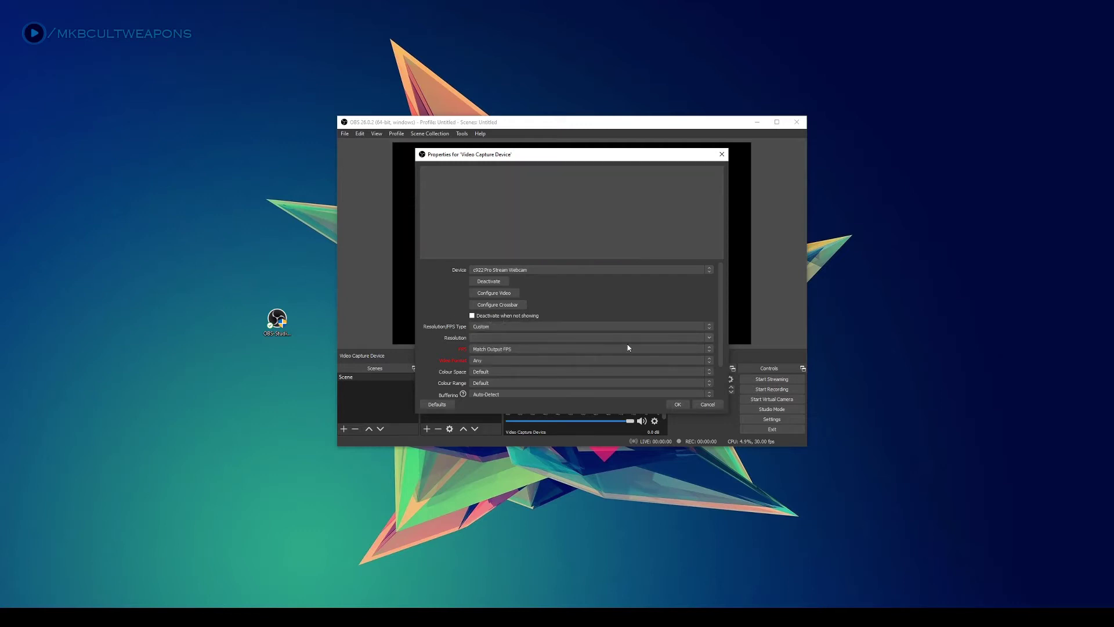
click(708, 337)
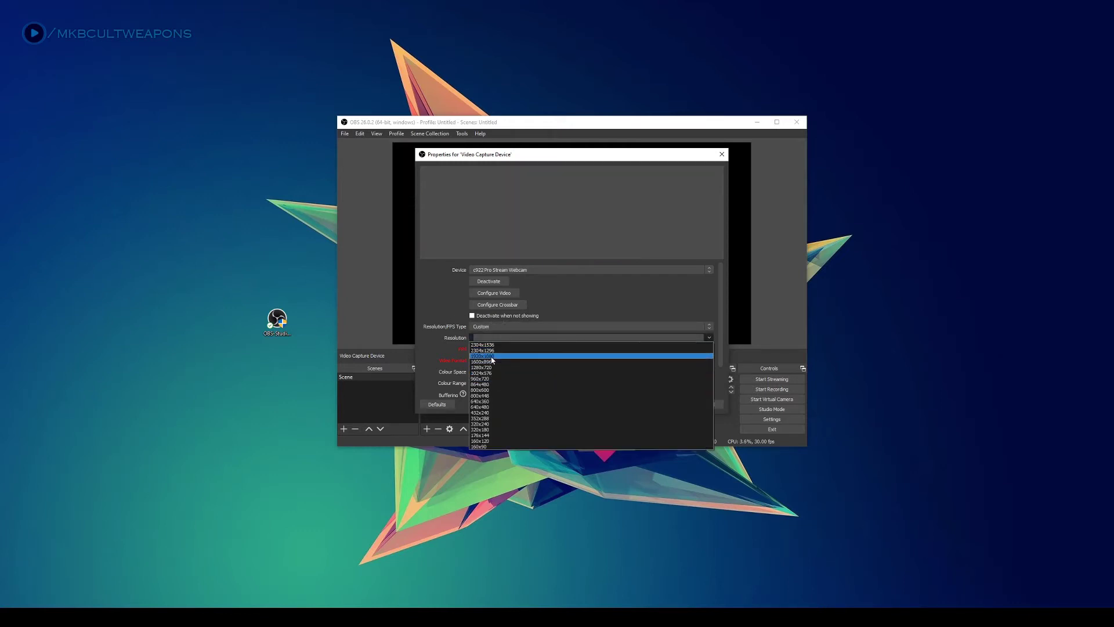
click(498, 357)
click(674, 404)
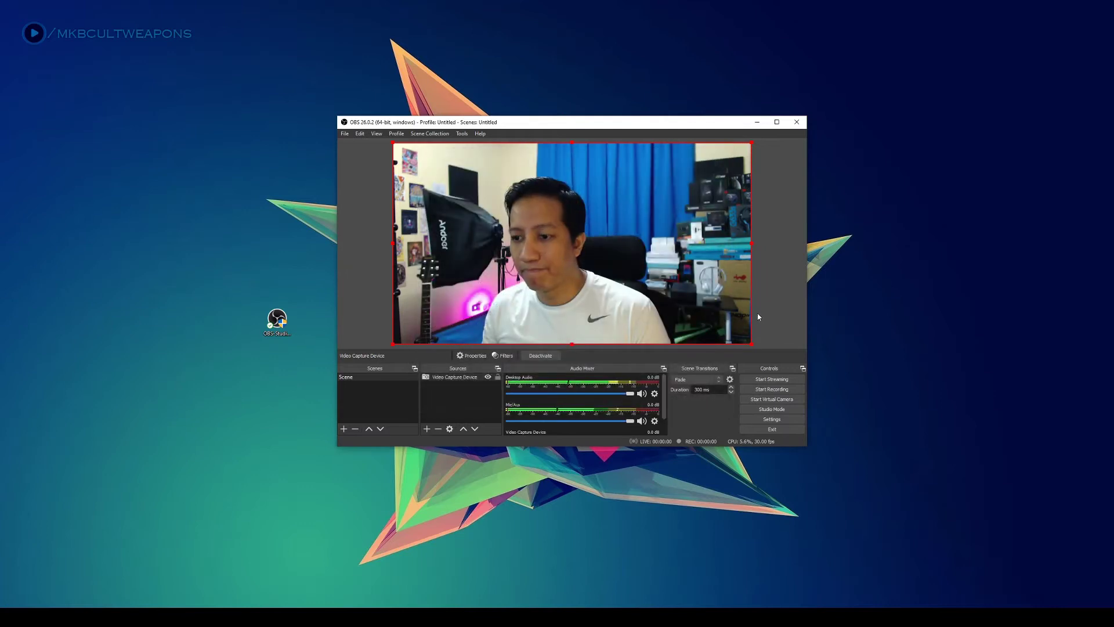
click(771, 302)
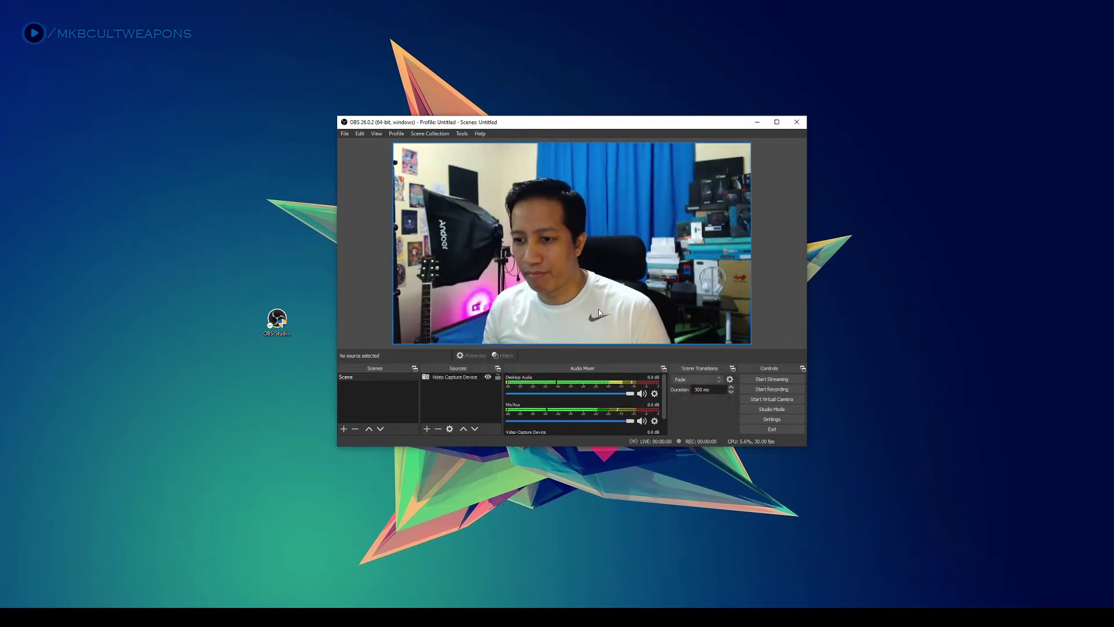
Move the OBS window to the left side of the screen
drag(580, 122, 547, 111)
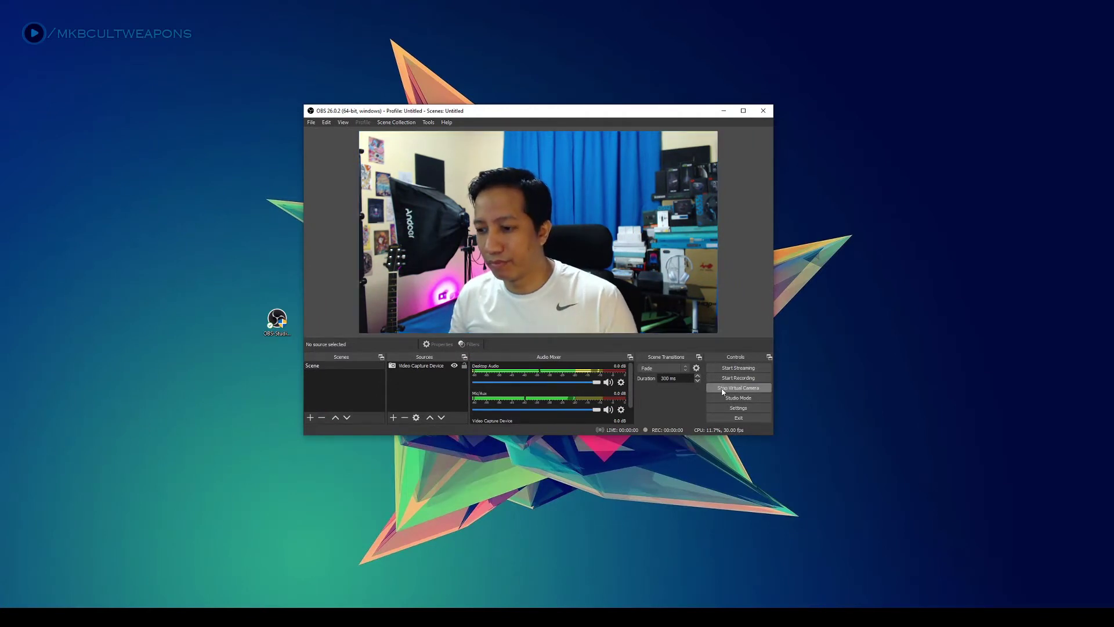
drag(551, 110, 280, 143)
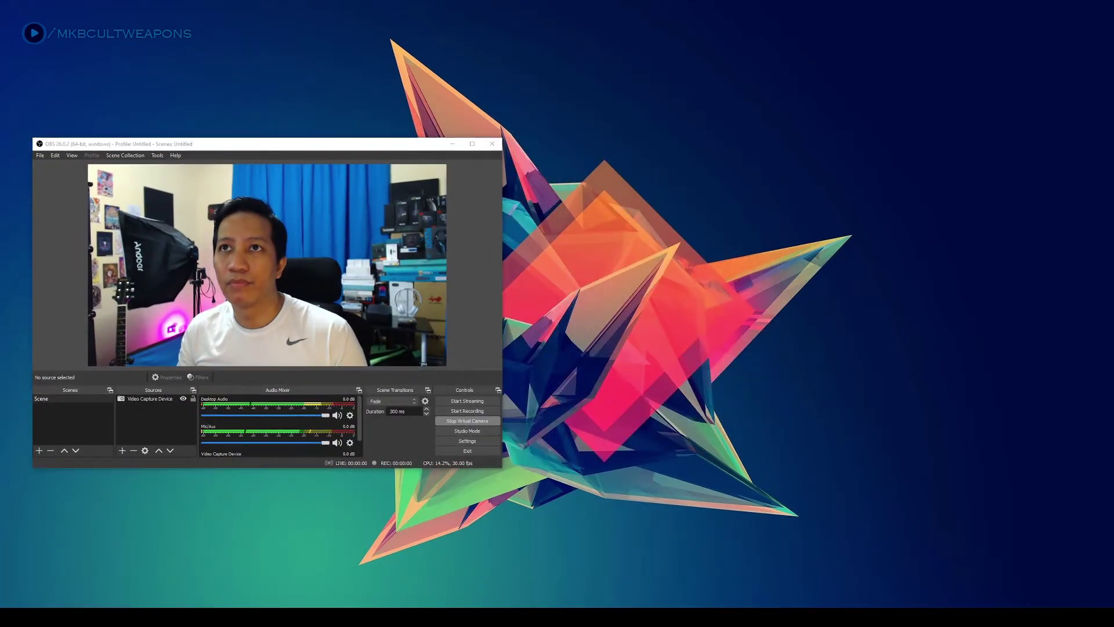
Place Zoom beside OBS and choose OBS Virtual Camera as the camera in Zoom's Video settings
drag(646, 2, 724, 120)
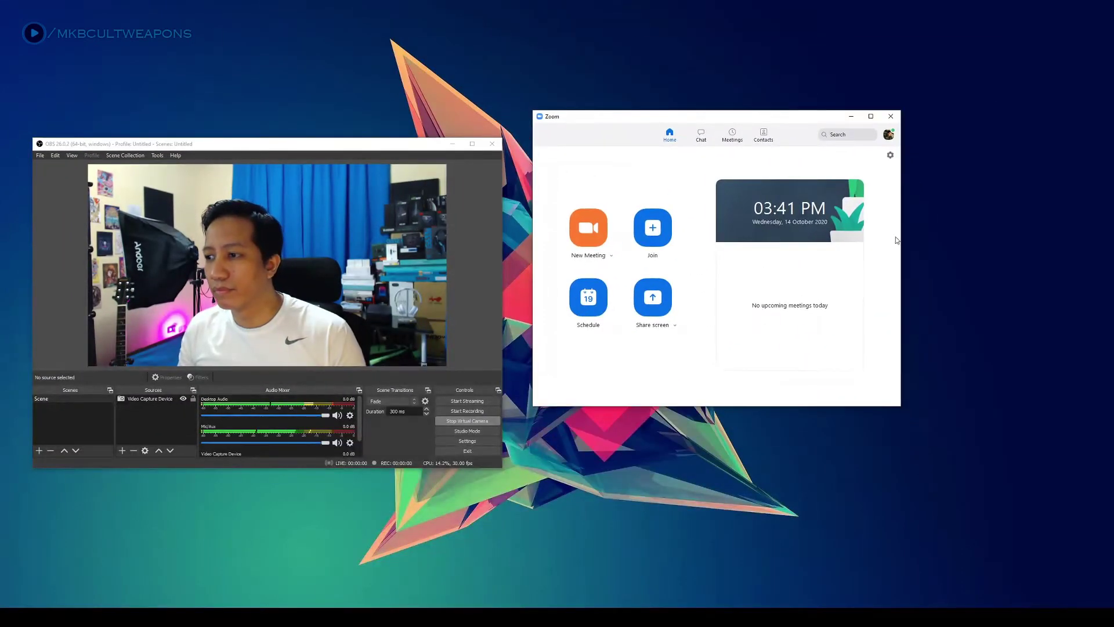
click(890, 157)
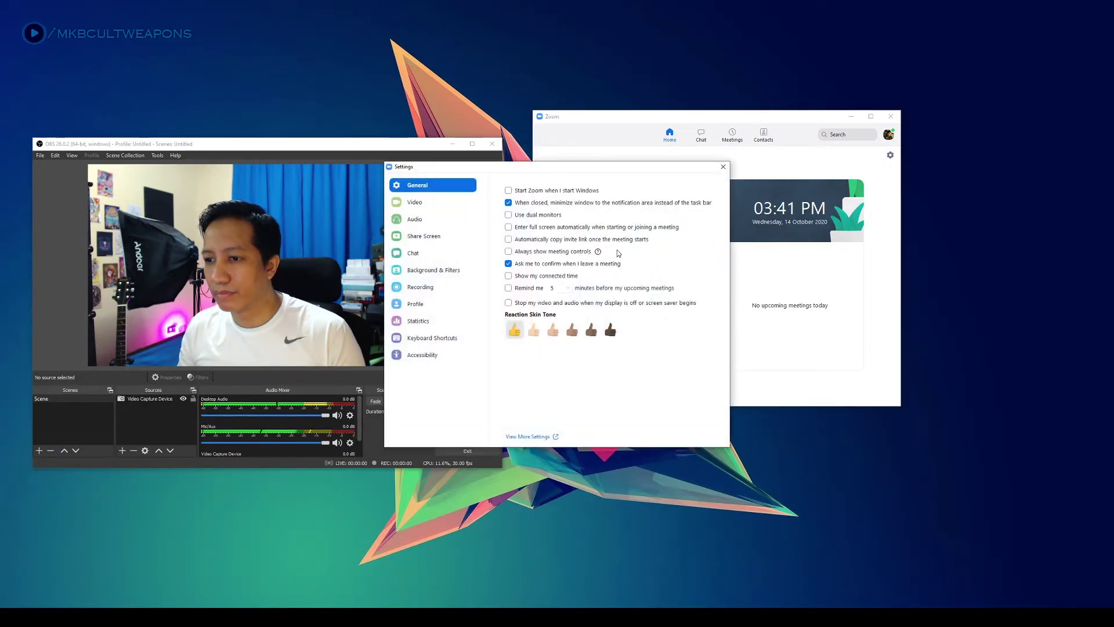
click(423, 204)
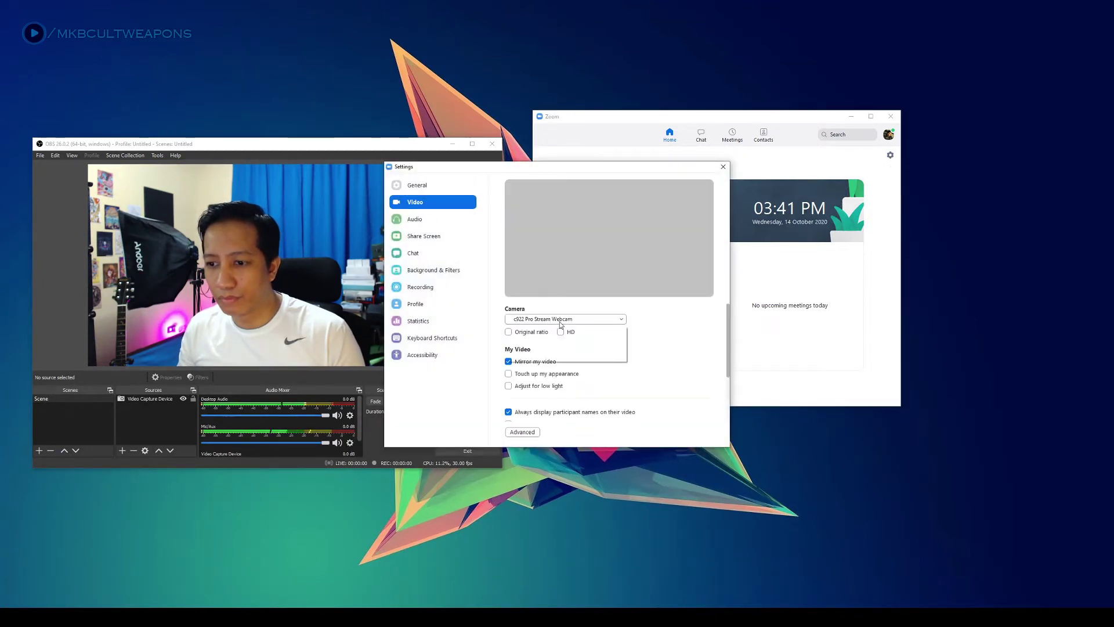
click(558, 355)
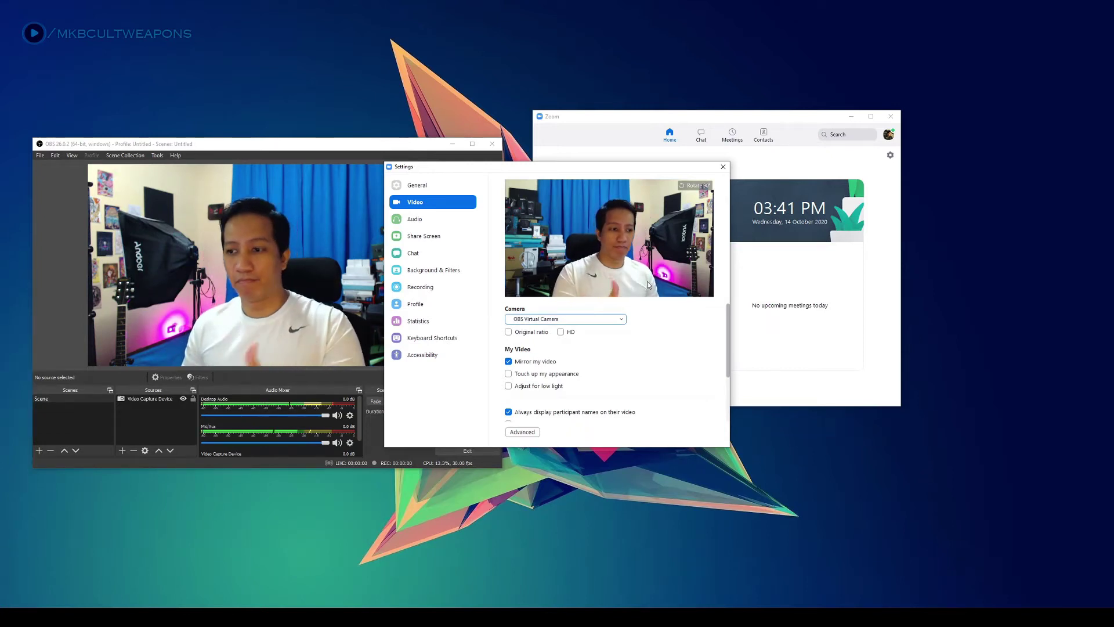
drag(619, 170, 841, 203)
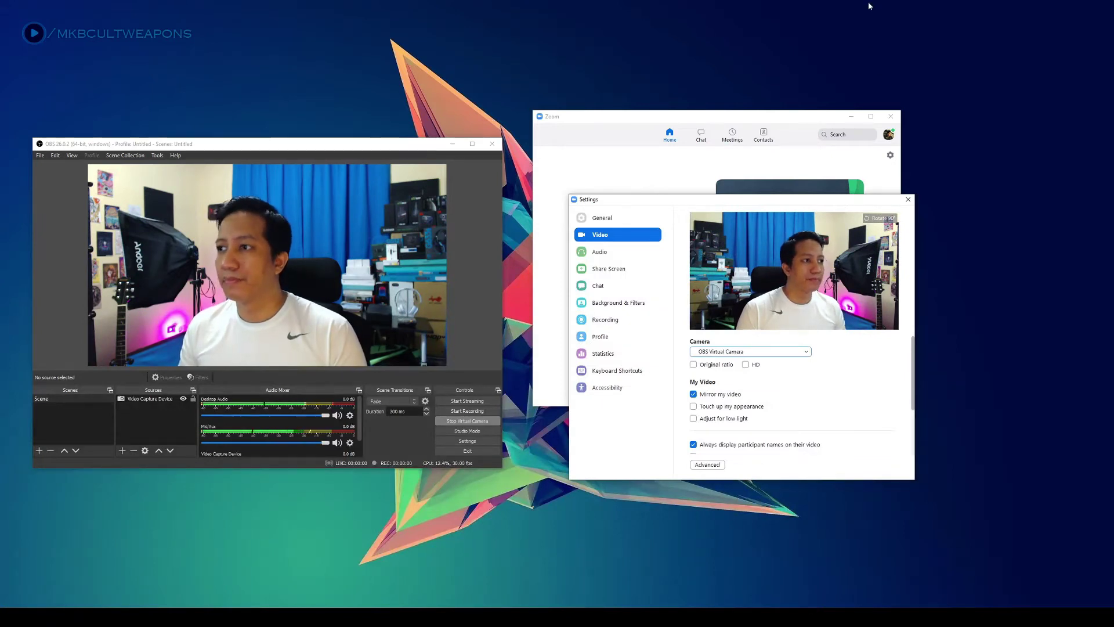
mouse_move(805, 207)
mouse_down()
mouse_move(772, 198)
mouse_move(783, 205)
mouse_up()
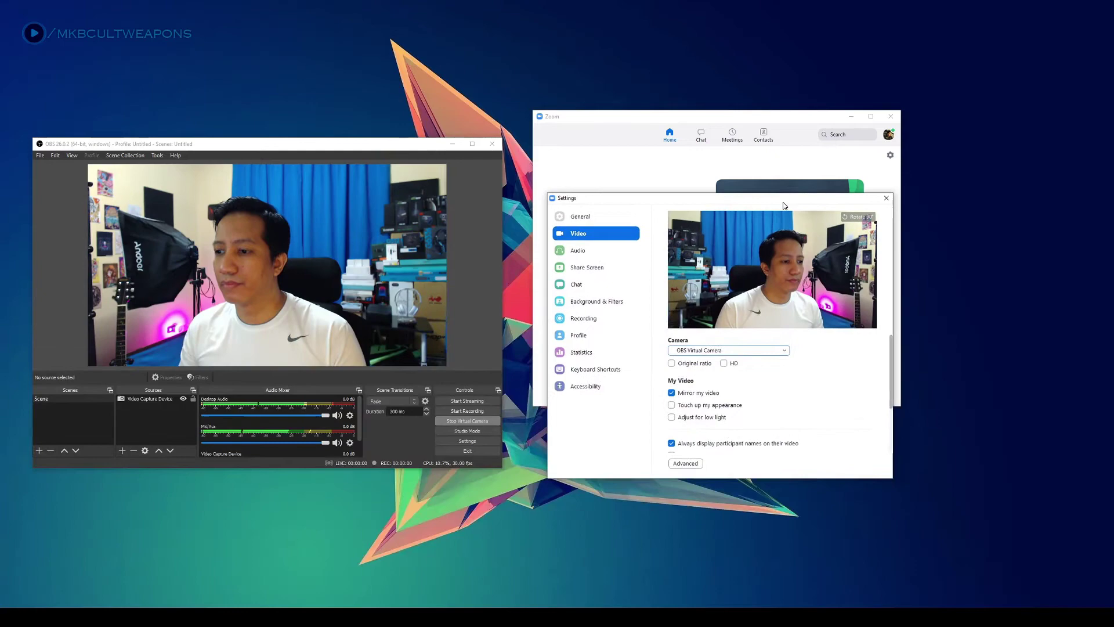
click(704, 351)
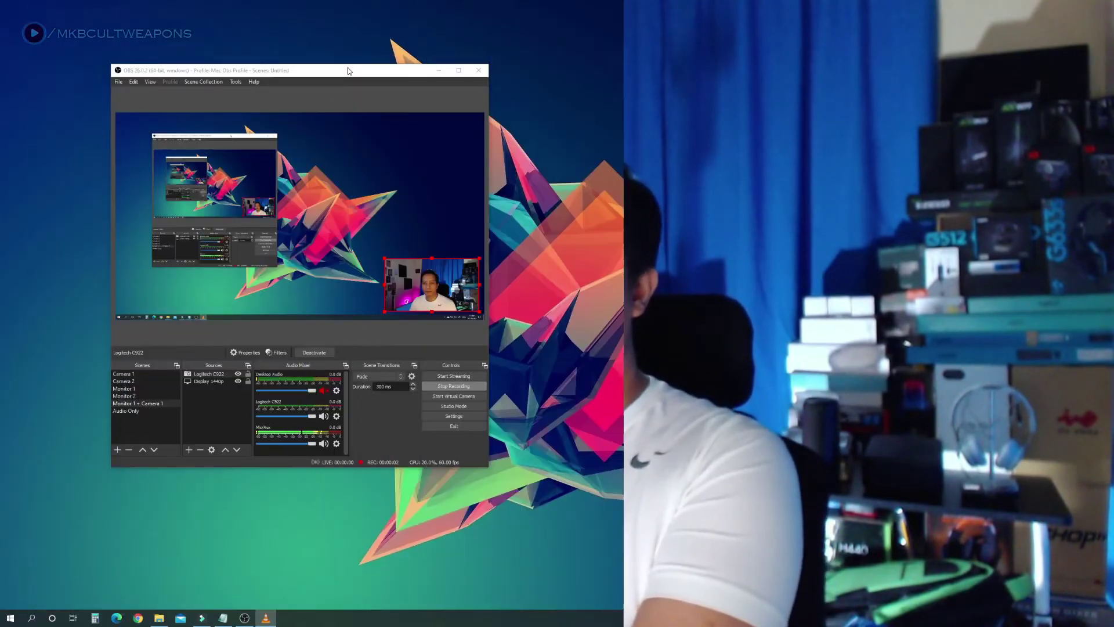
Open the Logitech C922 source's properties and its Configure Video dialog
click(184, 380)
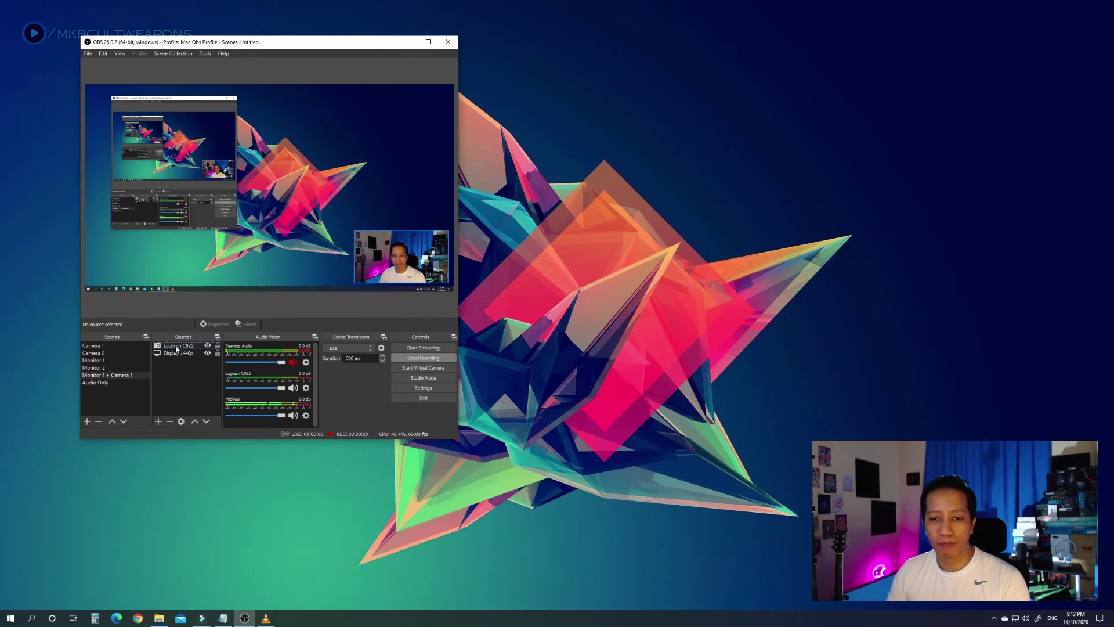
right_click(176, 348)
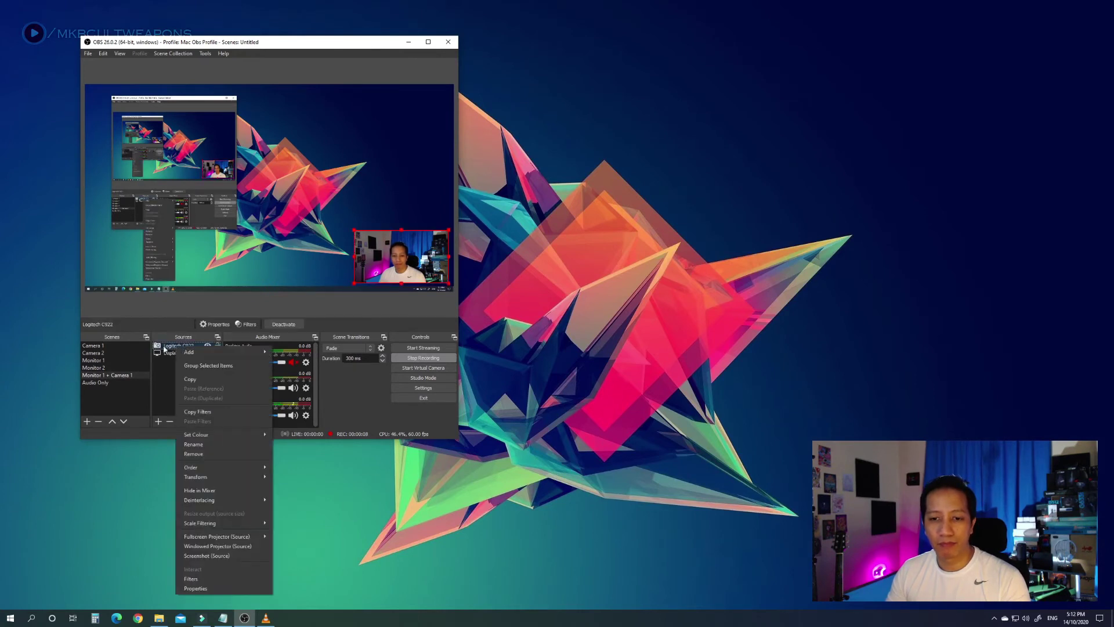
click(222, 590)
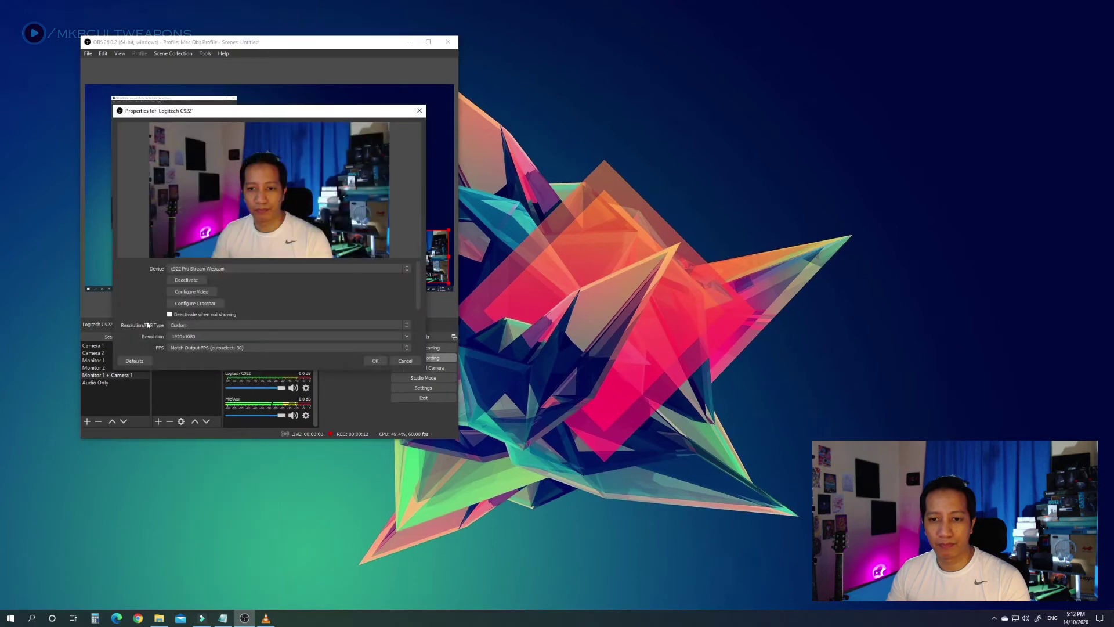
click(197, 293)
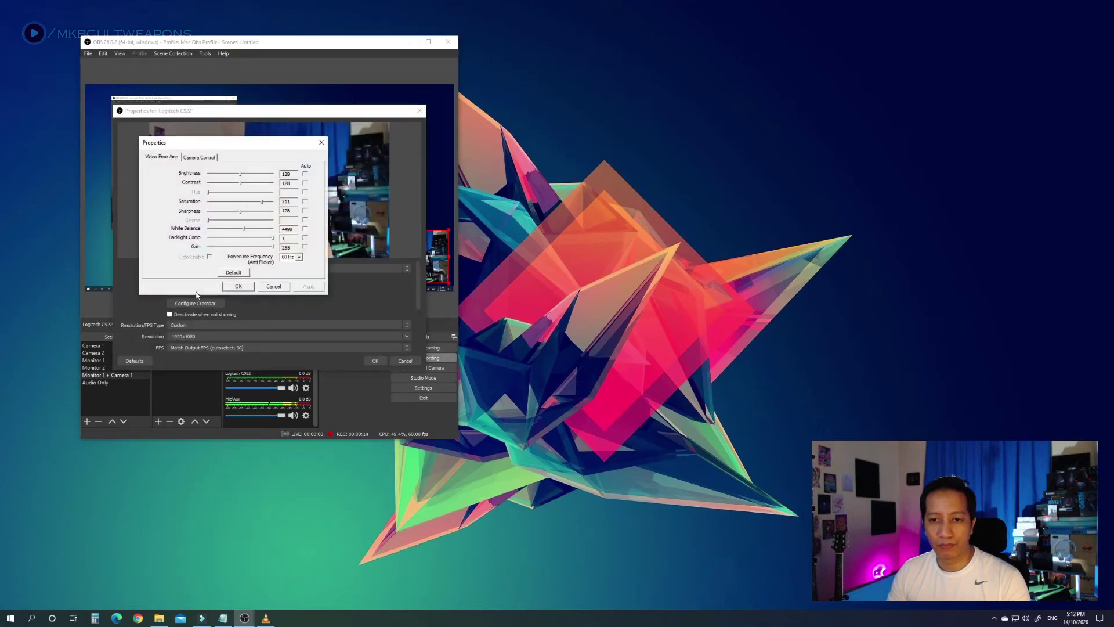
Switch between the webcam's Video Proc Amp and Camera Control tabs to review image controls
drag(242, 142, 513, 165)
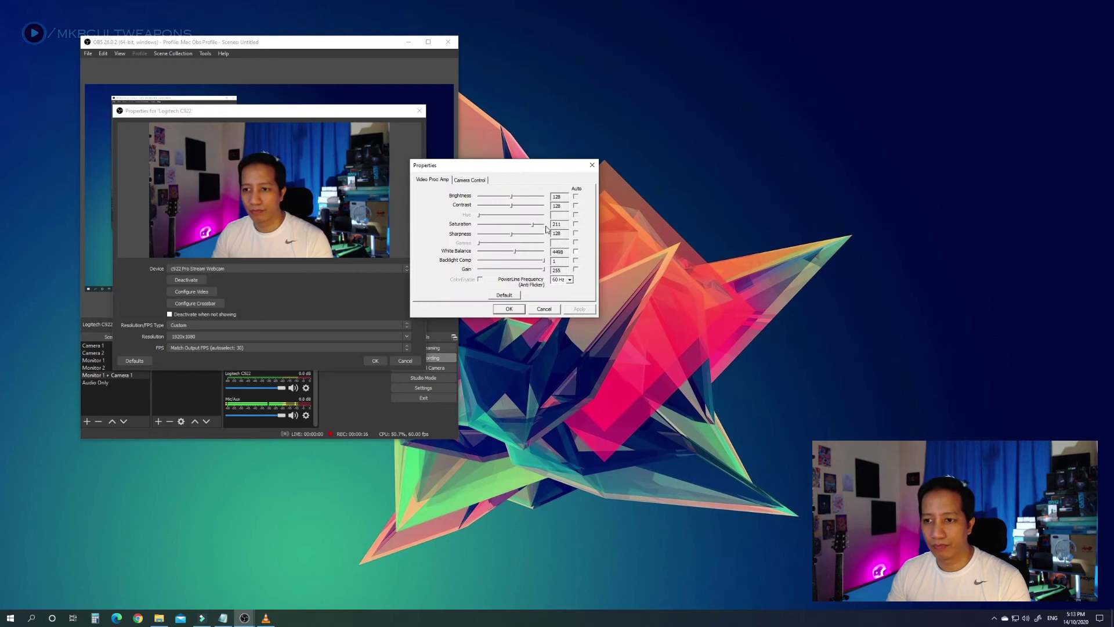
click(459, 181)
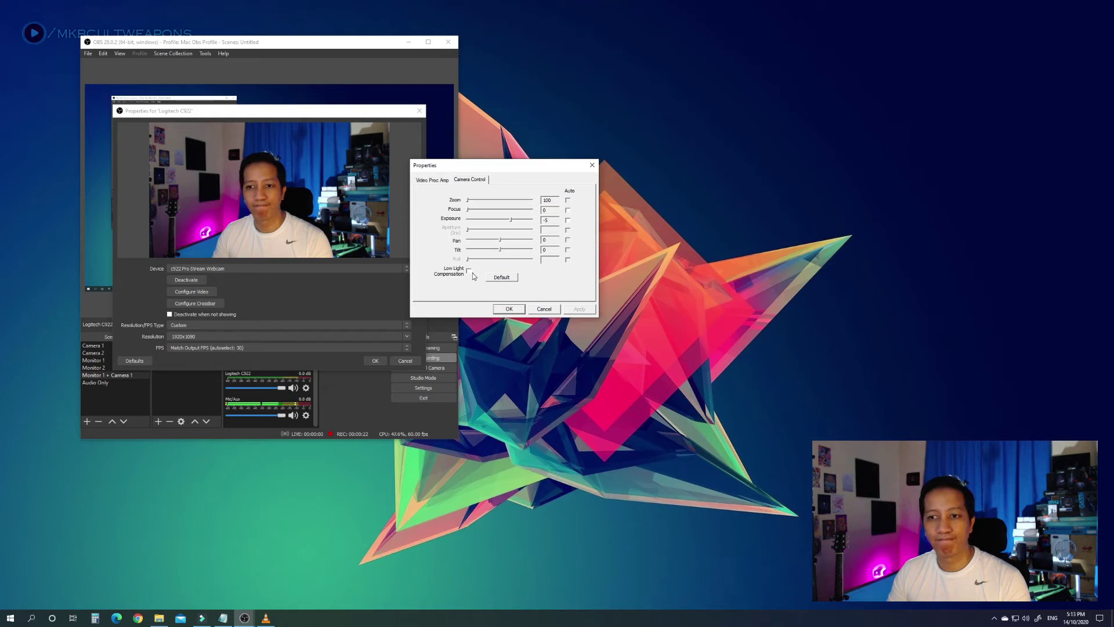
click(433, 182)
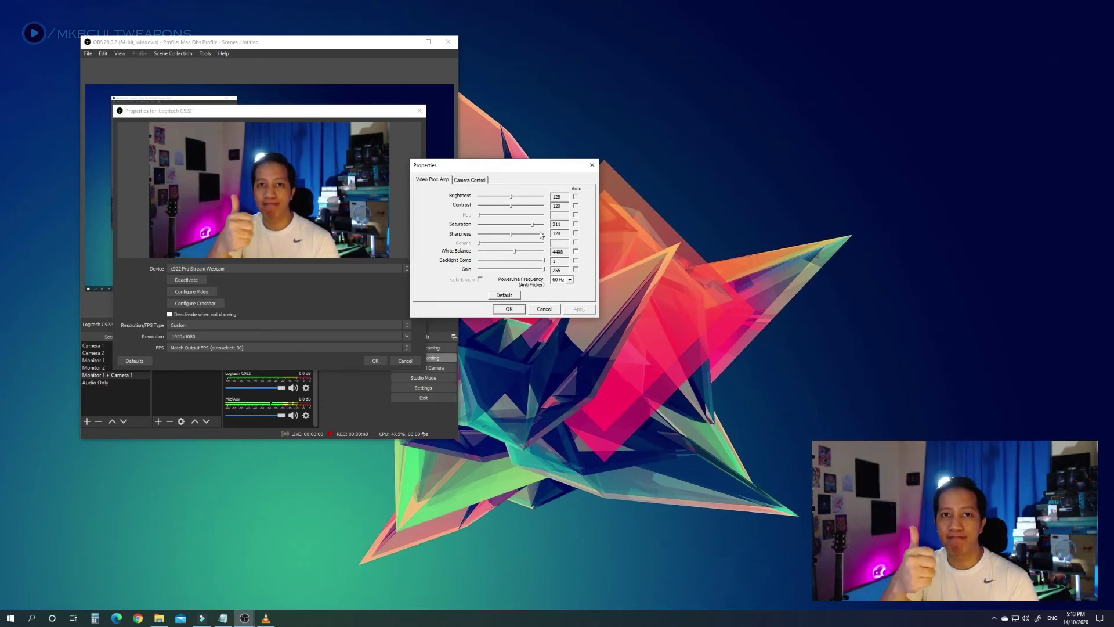
drag(534, 165, 508, 152)
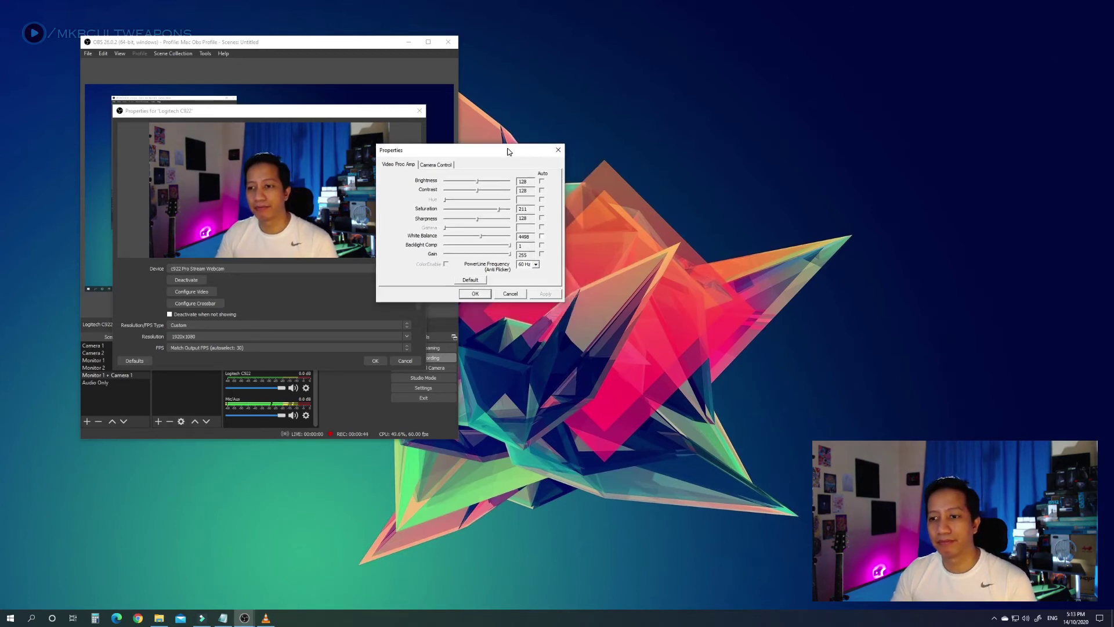
click(435, 165)
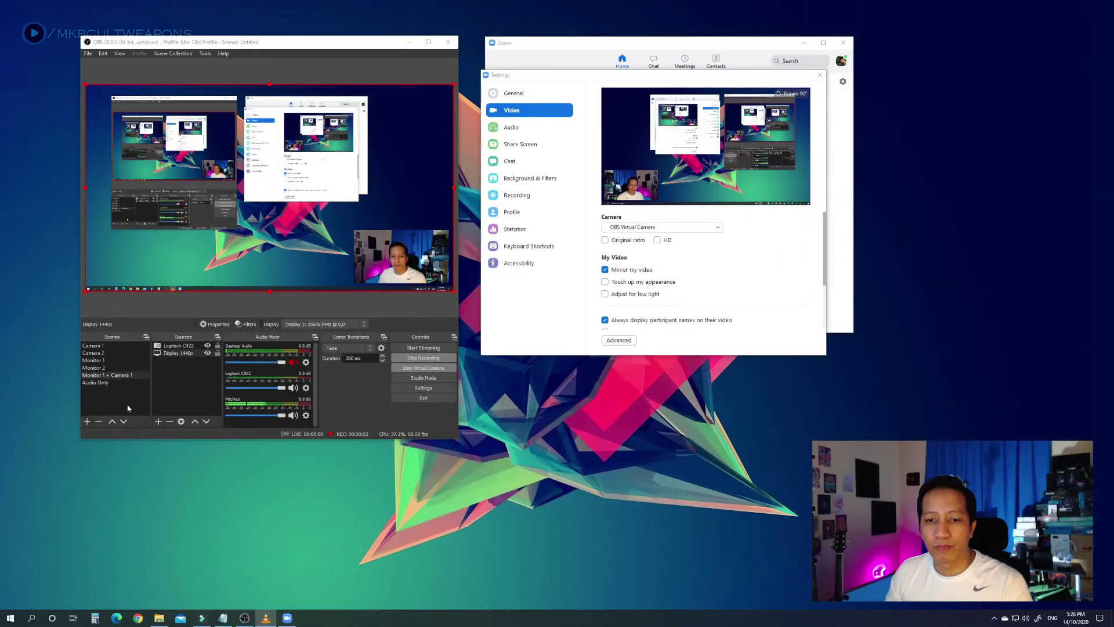
Deselect the Display 1440p source in OBS
click(157, 374)
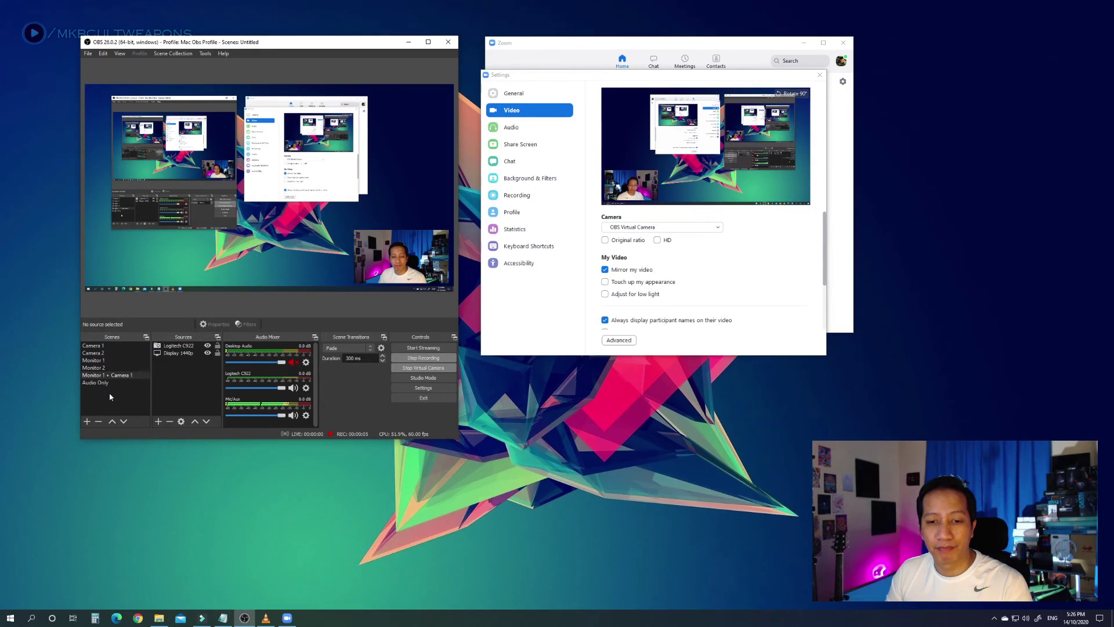
Cancel a new scene, then show the Sources panel's Add list of source types
click(86, 423)
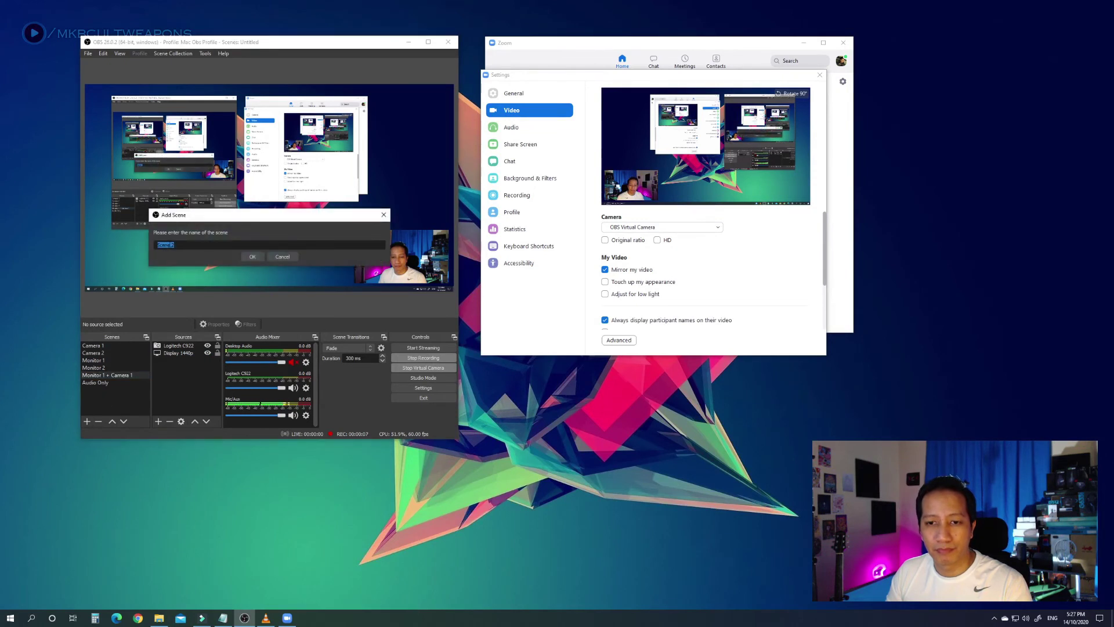
click(253, 258)
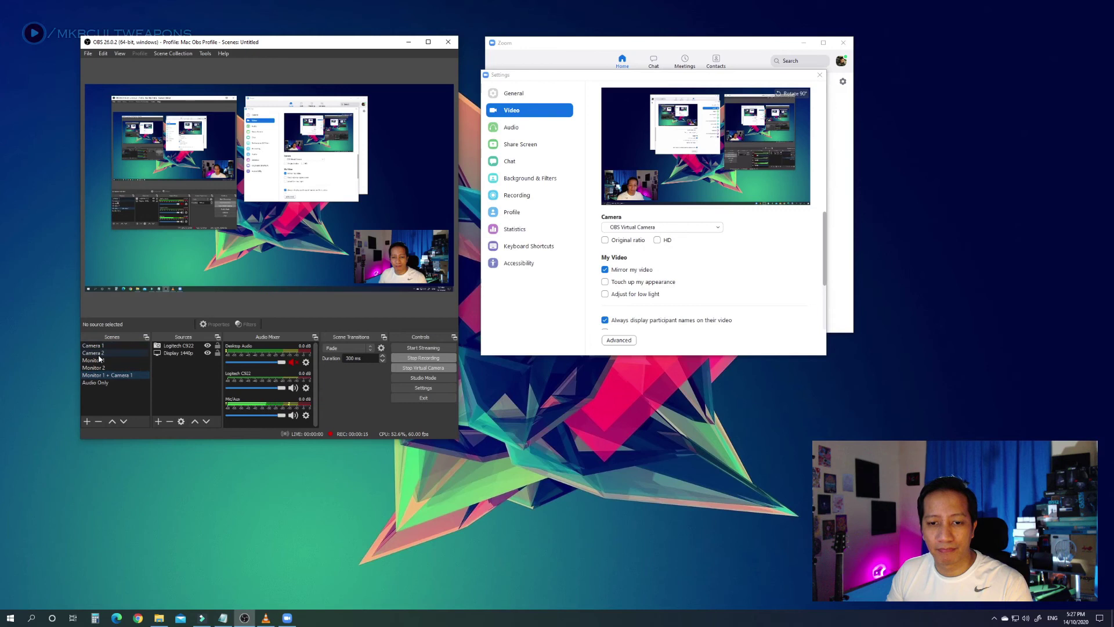
right_click(180, 379)
mouse_move(191, 383)
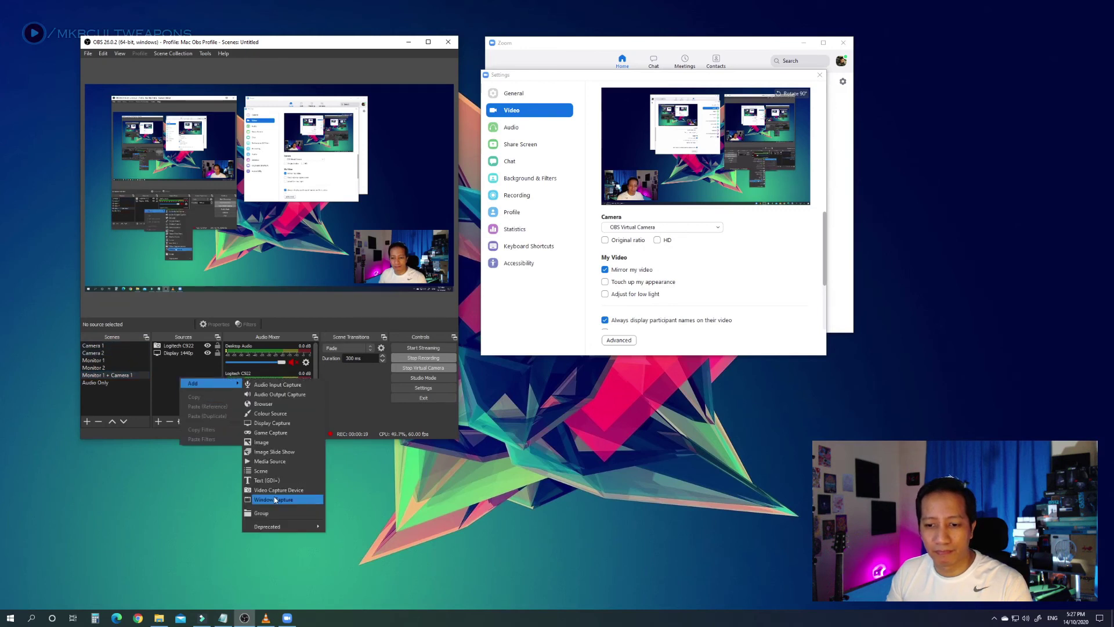